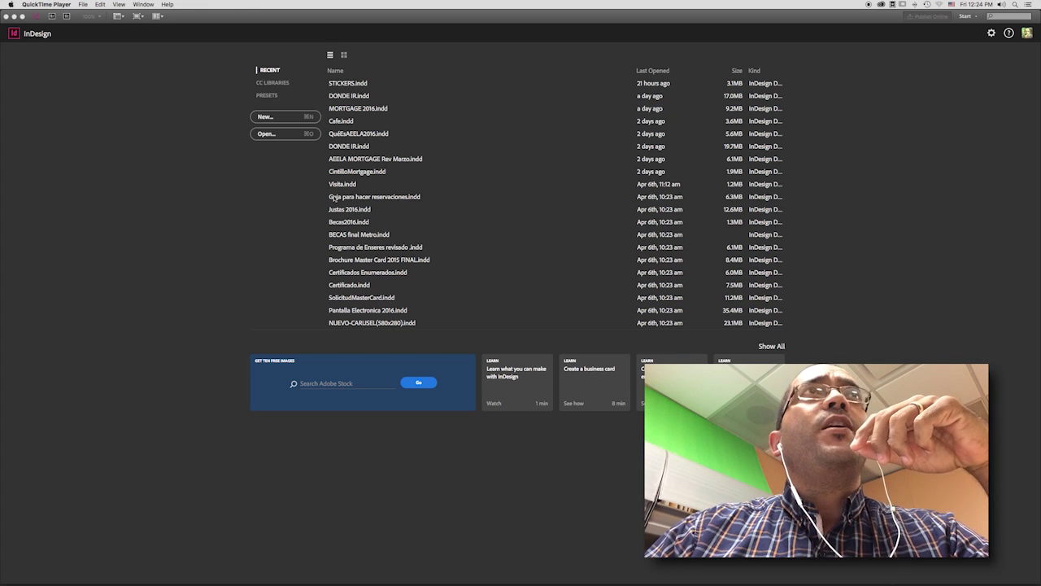
Create a one-page Letter print document in landscape orientation with facing pages turned off.
click(183, 160)
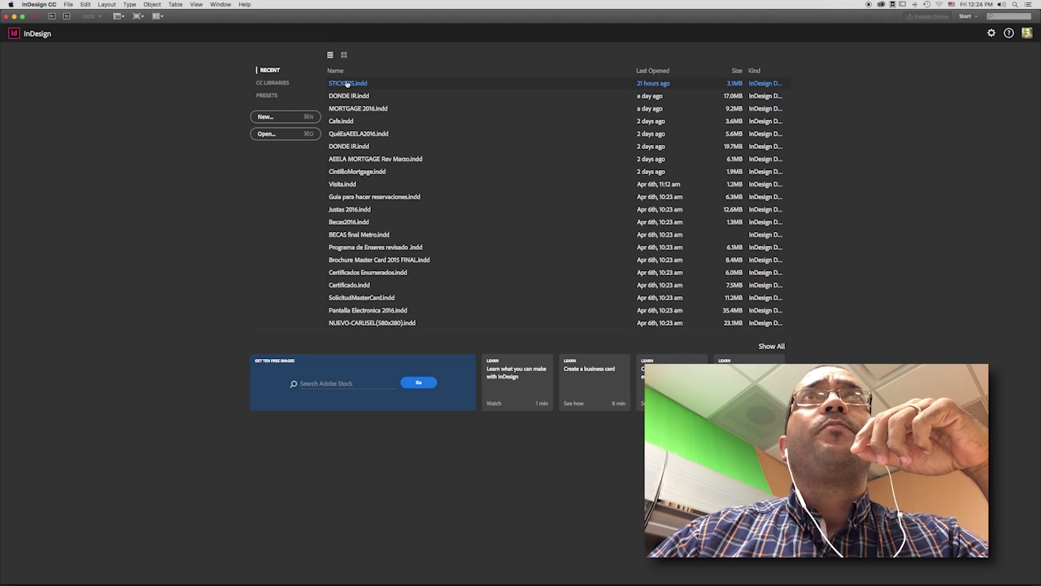
click(268, 118)
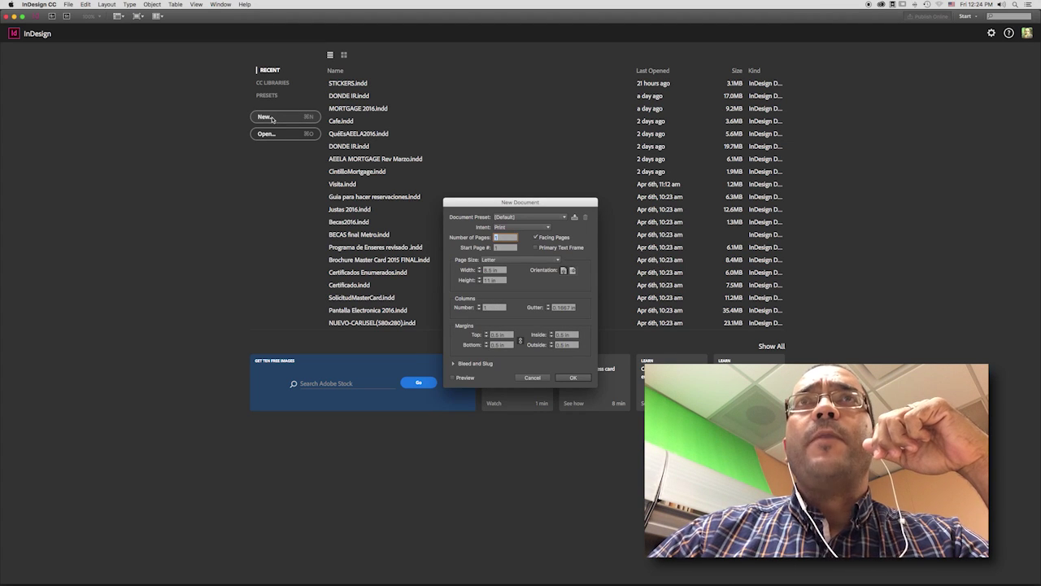
click(536, 237)
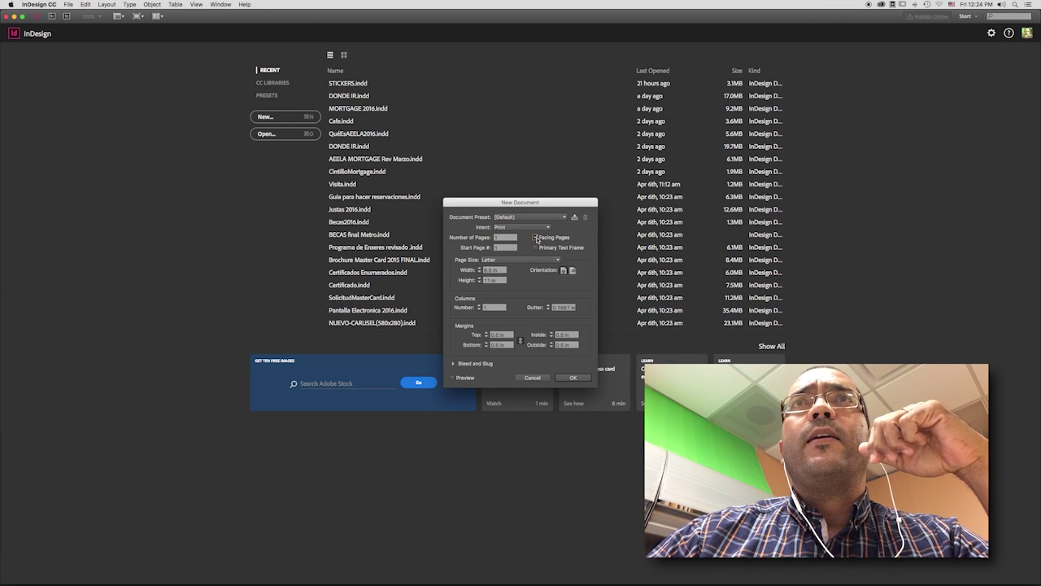
click(571, 270)
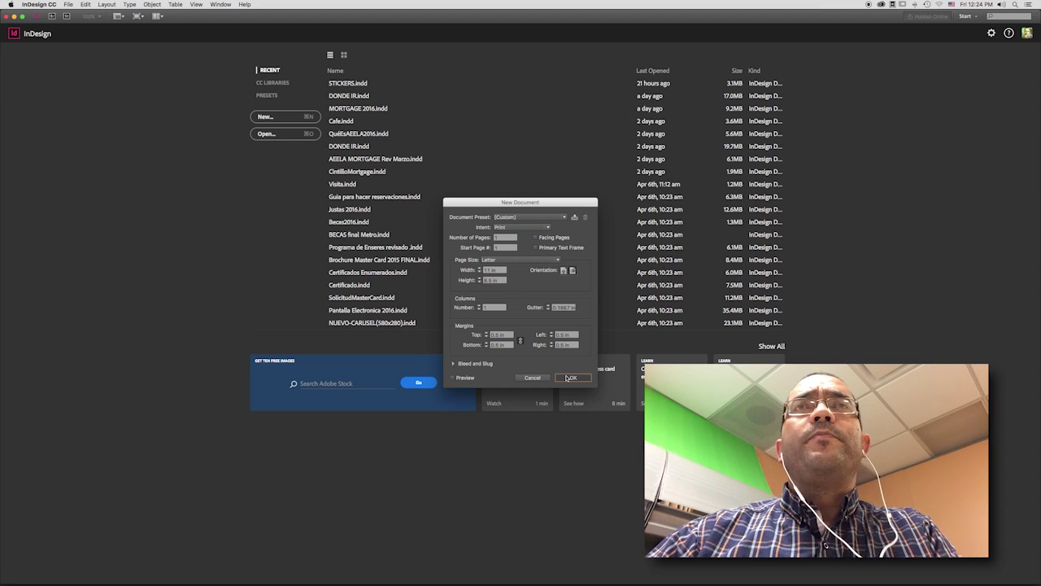
click(570, 377)
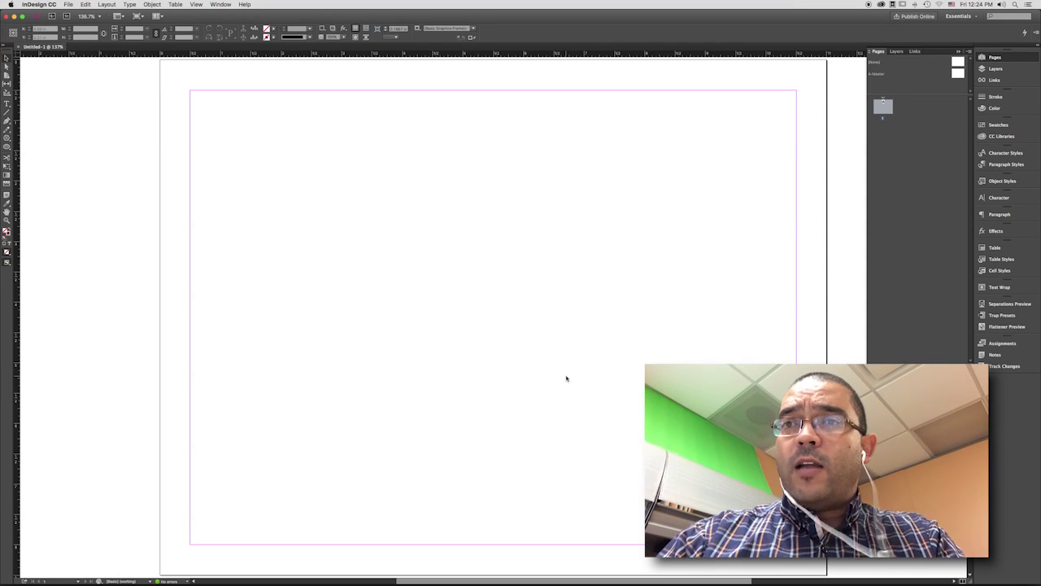
Load the first nine iStock JPG images from the Downloads folder for placing.
key(super+minus)
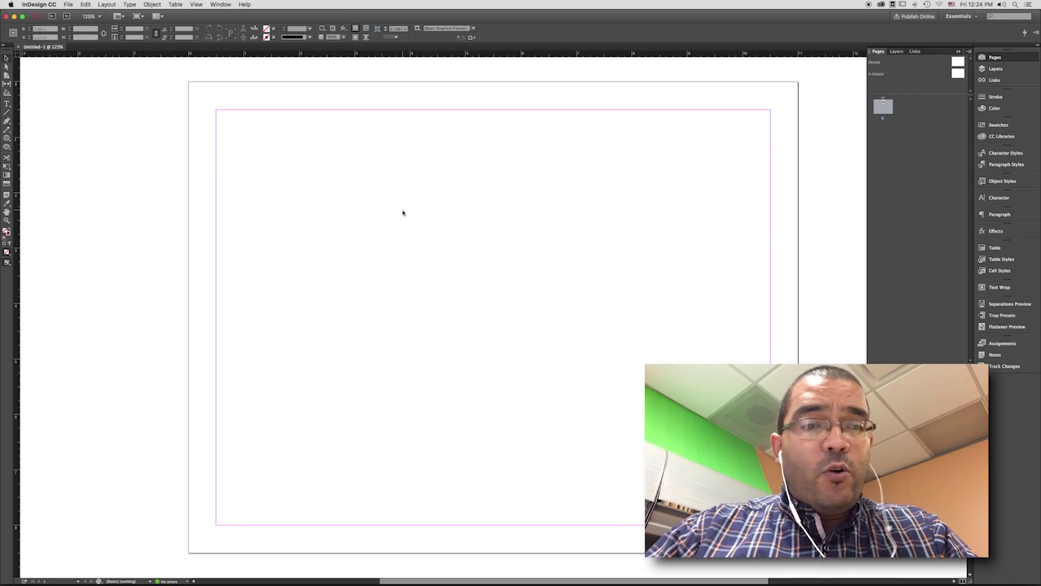
key(super+d)
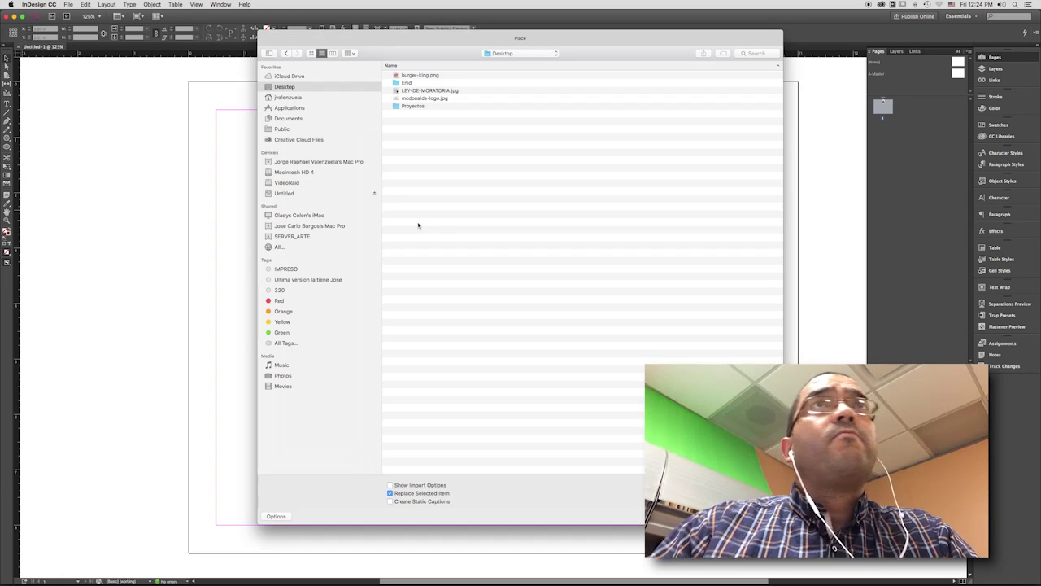
click(290, 98)
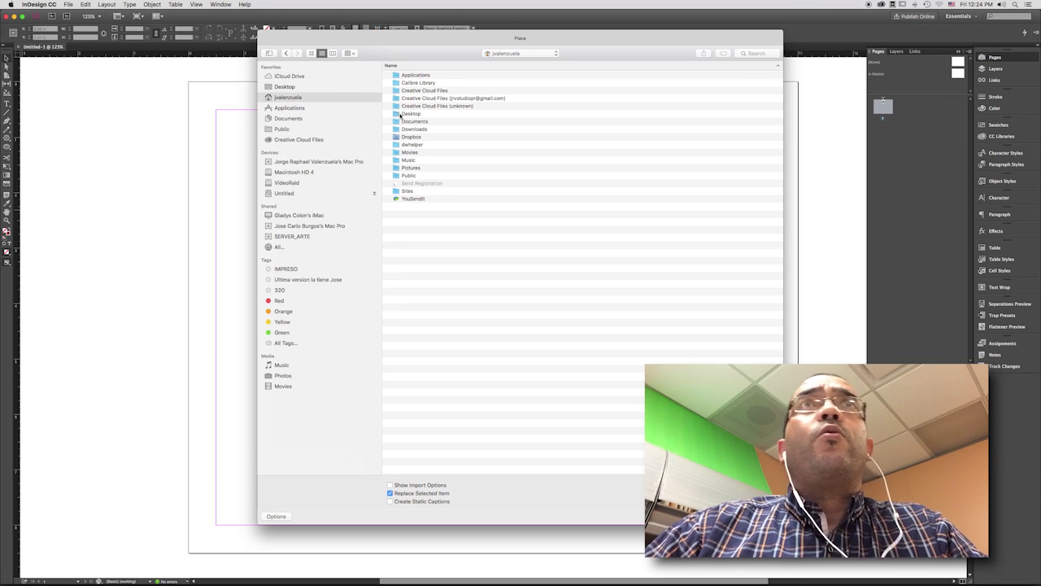
click(412, 129)
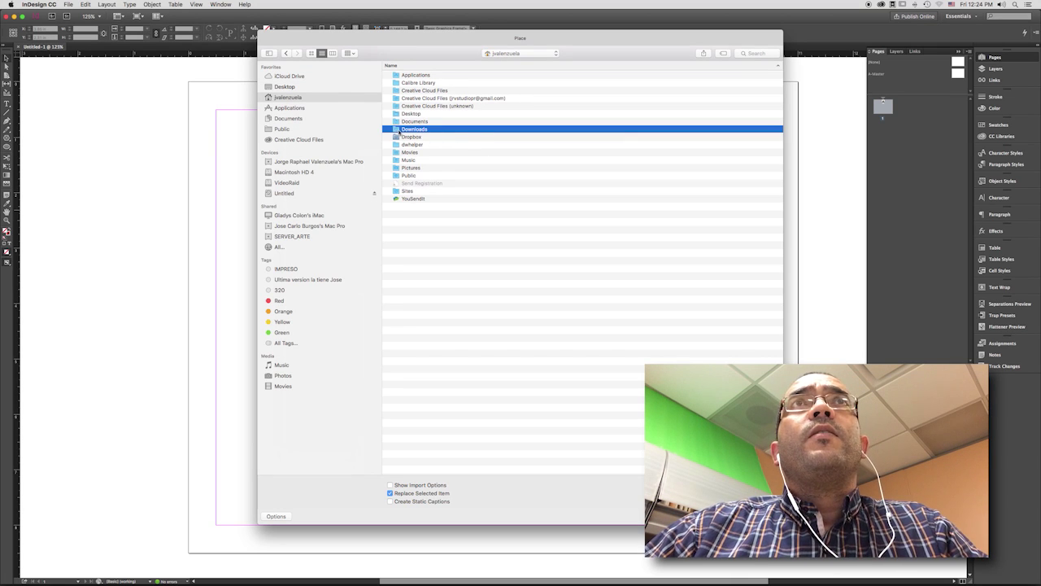
double_click(396, 129)
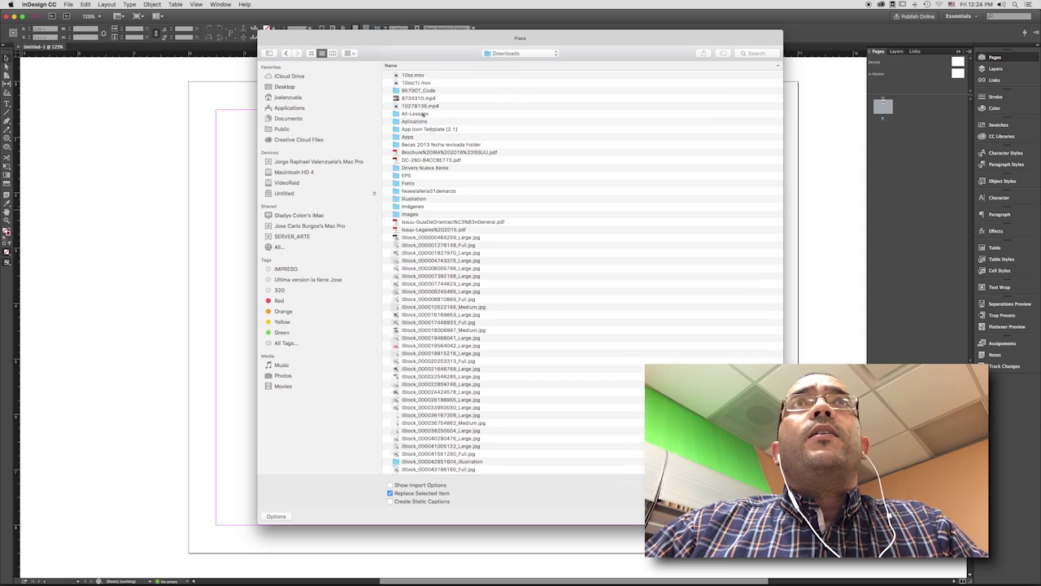
click(407, 237)
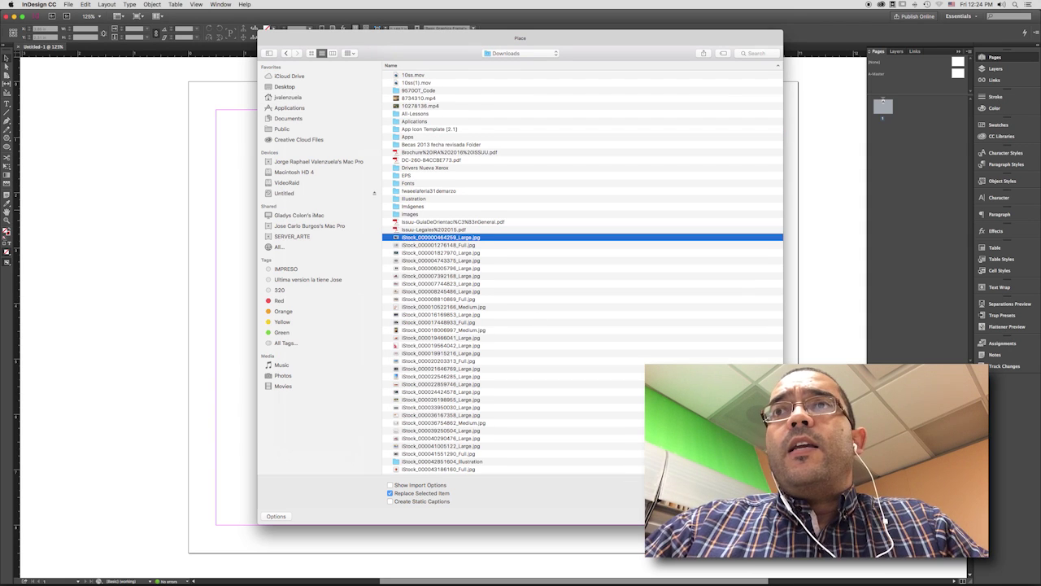
shift+click(421, 300)
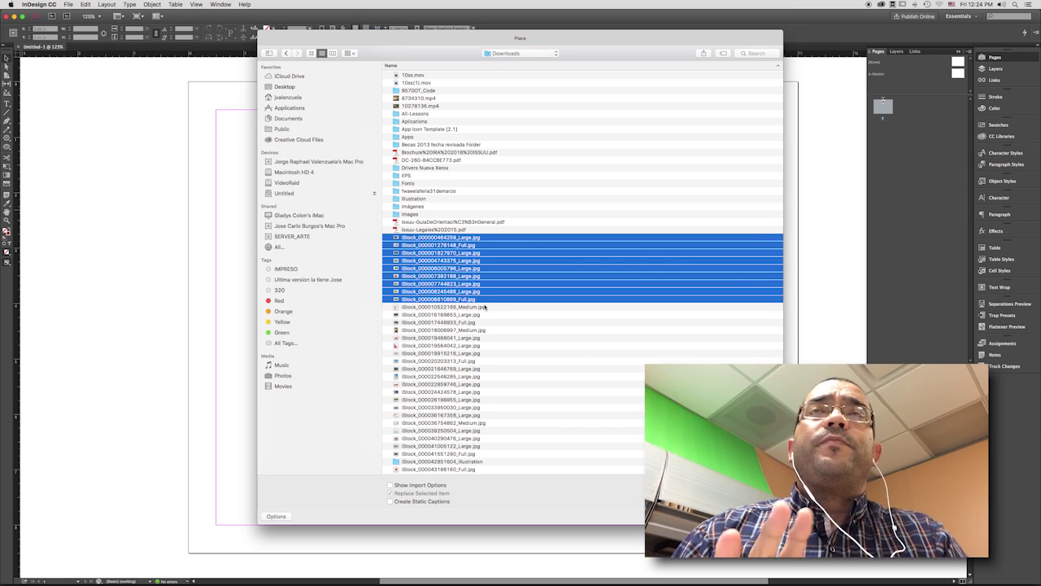
key(Return)
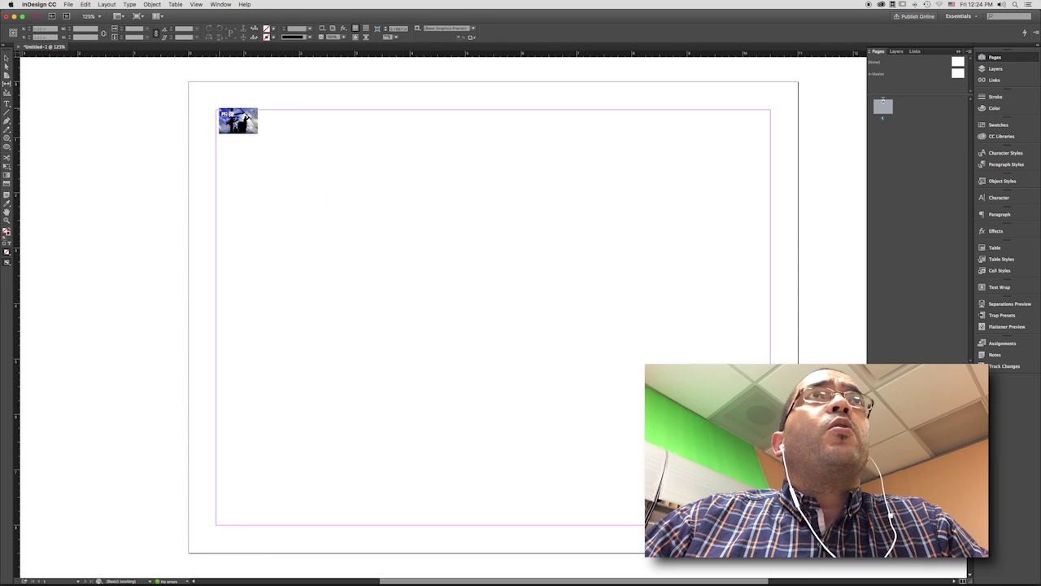
Place the first four loaded images one by one in a row of frames along the page's upper margin.
drag(217, 110, 326, 185)
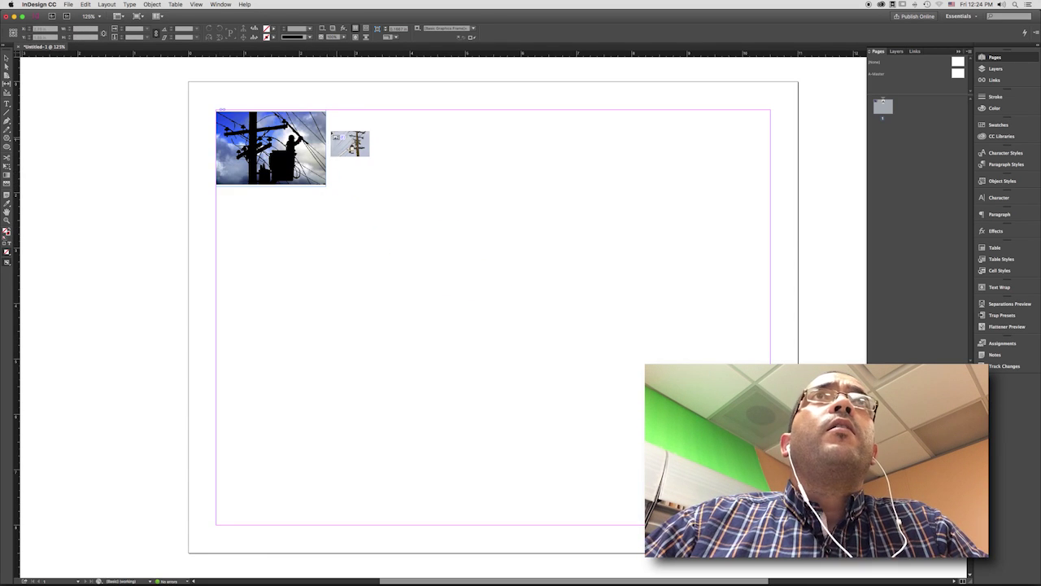
drag(329, 109, 412, 185)
drag(423, 110, 525, 186)
drag(532, 110, 603, 188)
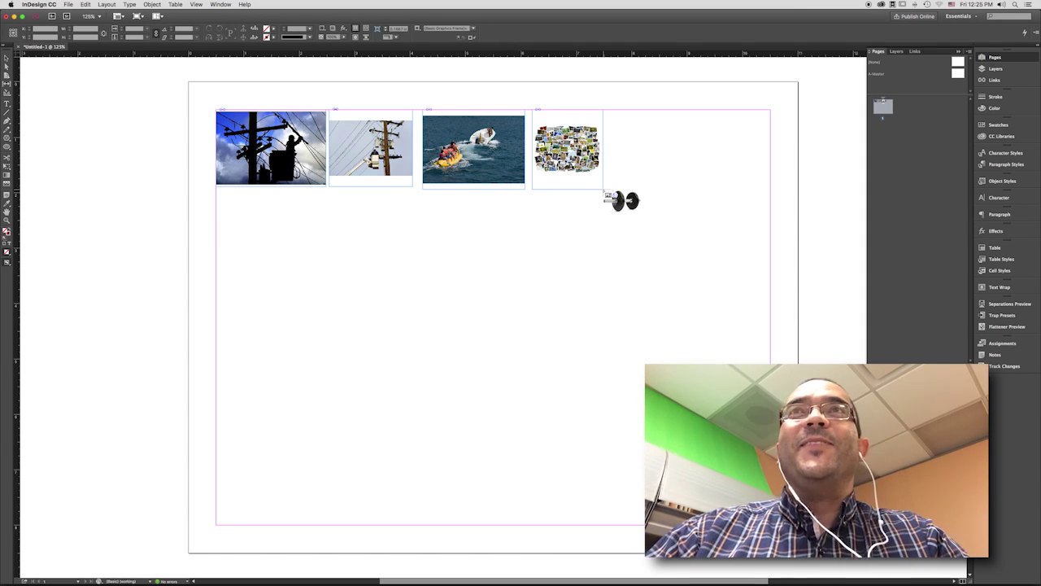
Discard the remaining loaded images and delete the four placed image frames from the page.
key(Right)
key(Escape)
drag(641, 139, 222, 233)
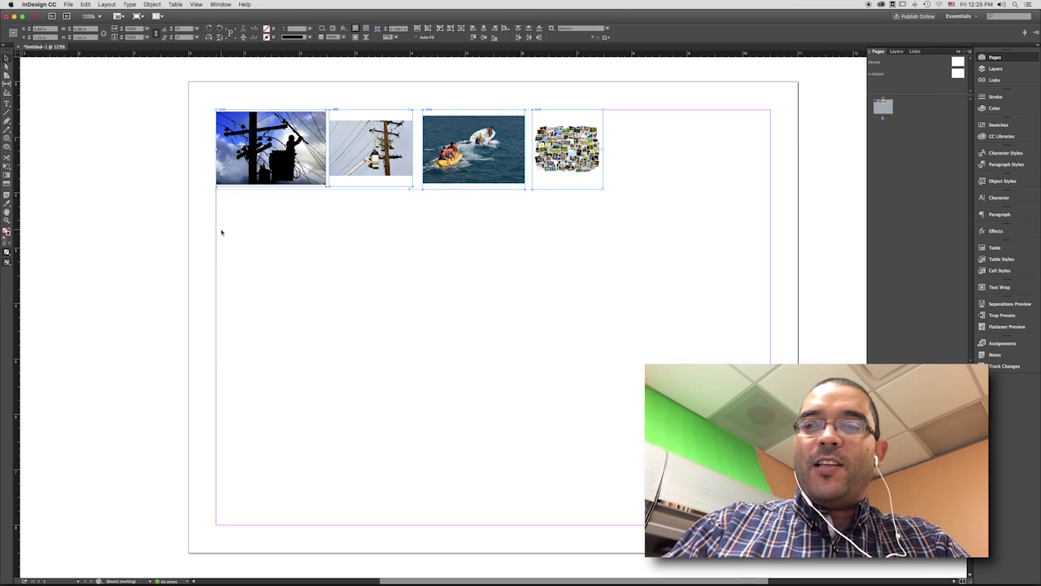
key(Delete)
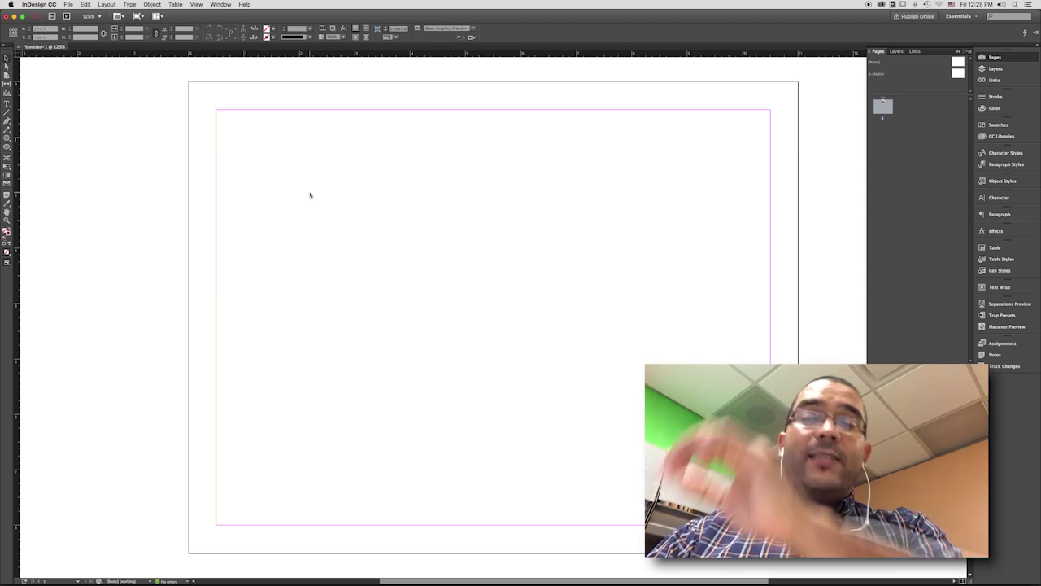
key(super+d)
scroll(456, 227, down, 3)
click(434, 203)
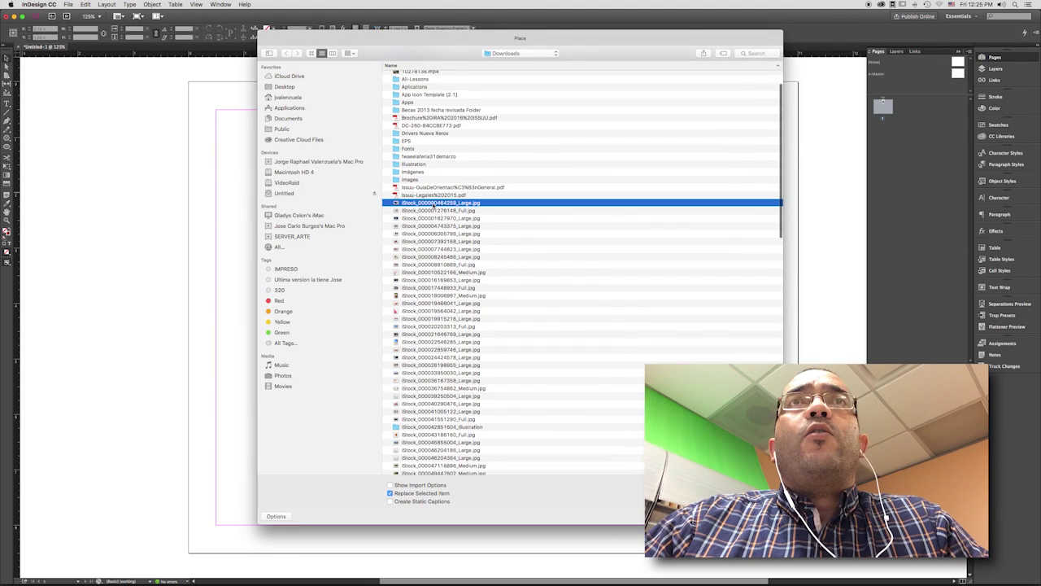
scroll(455, 236, down, 5)
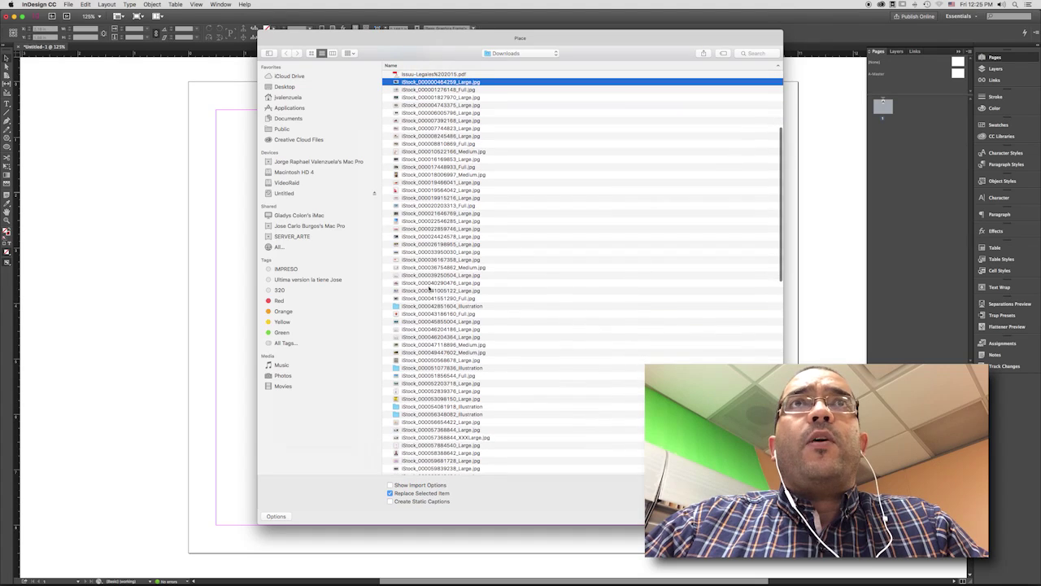
scroll(420, 305, down, 3)
scroll(436, 345, down, 10)
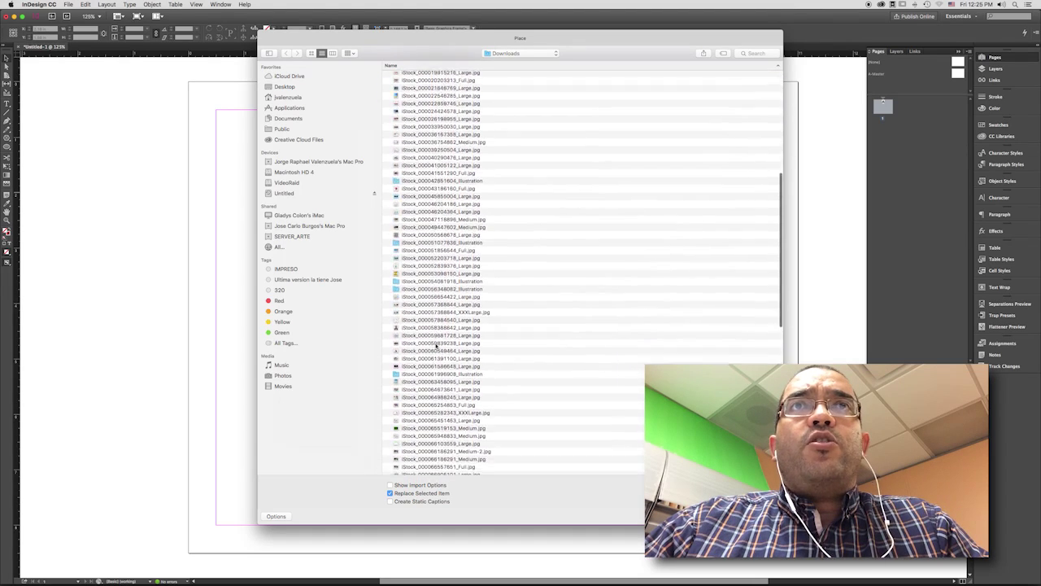
scroll(436, 344, down, 7)
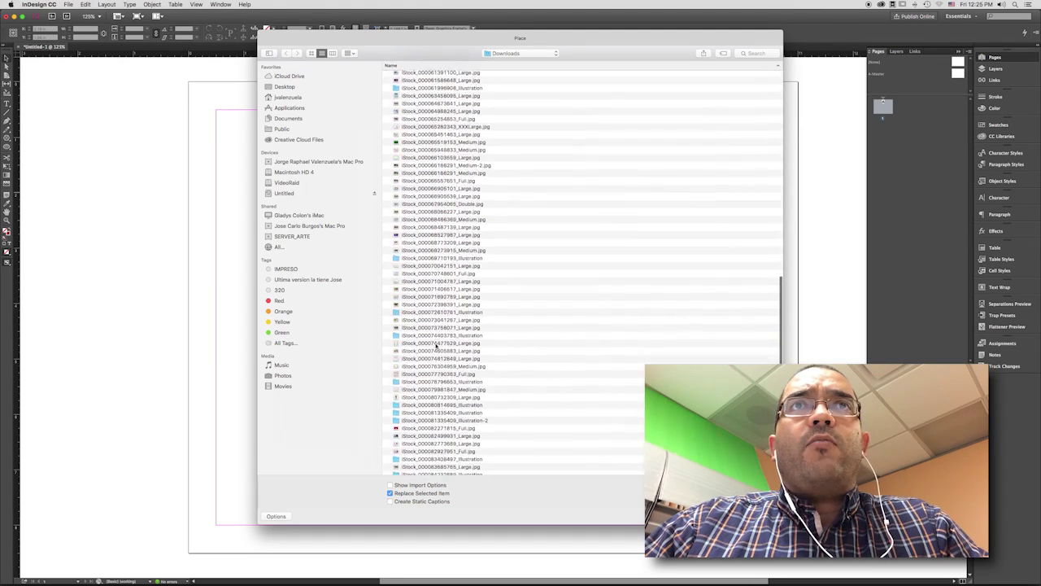
shift+click(420, 386)
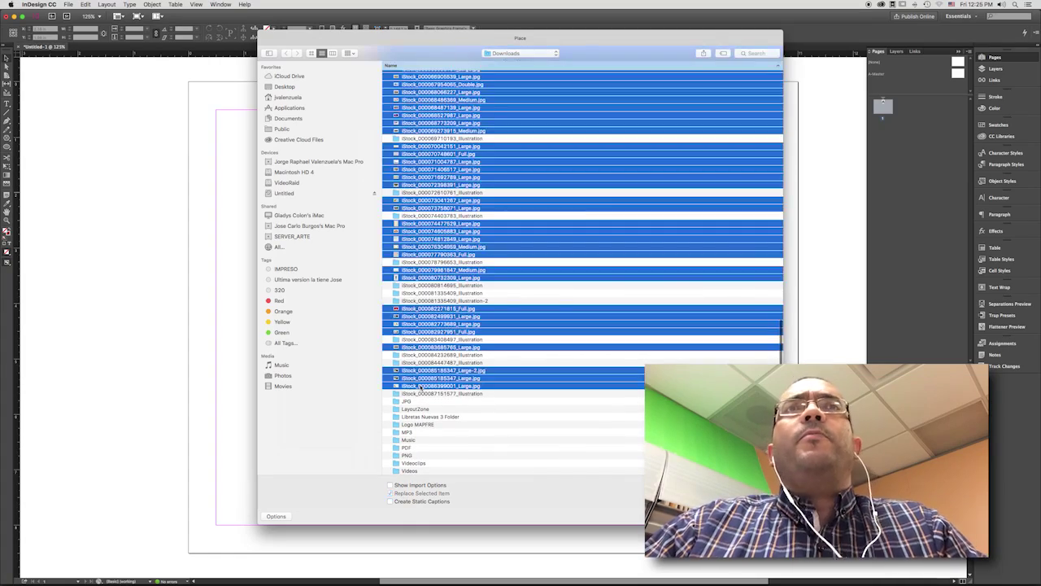
scroll(439, 383, up, 8)
scroll(478, 372, up, 5)
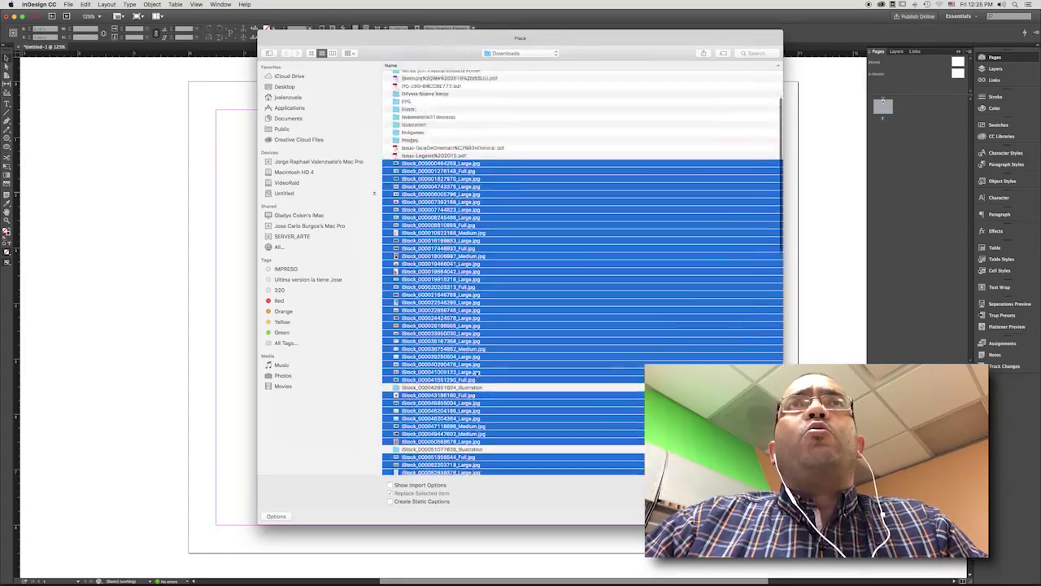
scroll(478, 373, down, 18)
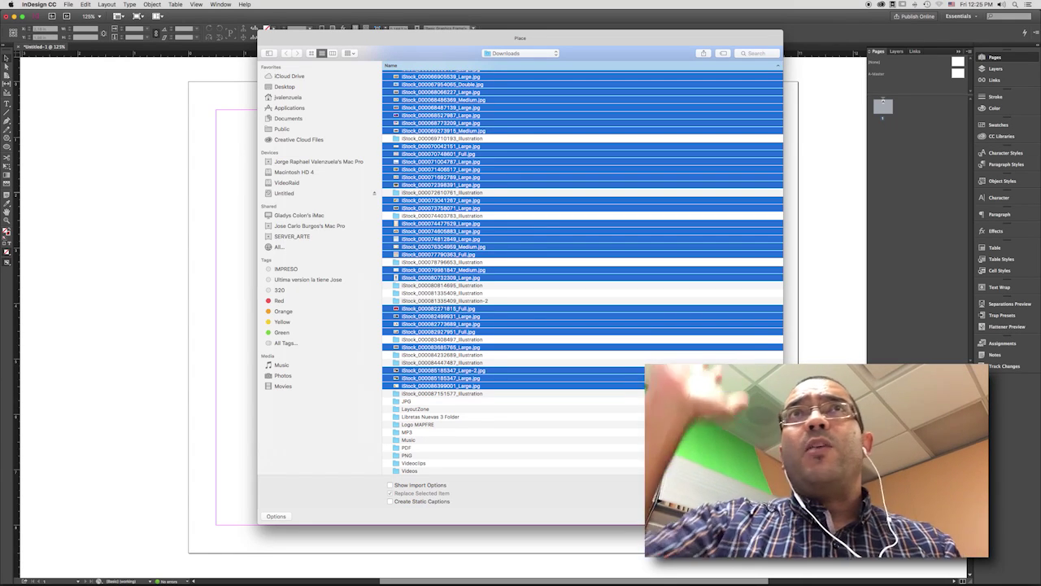
key(Return)
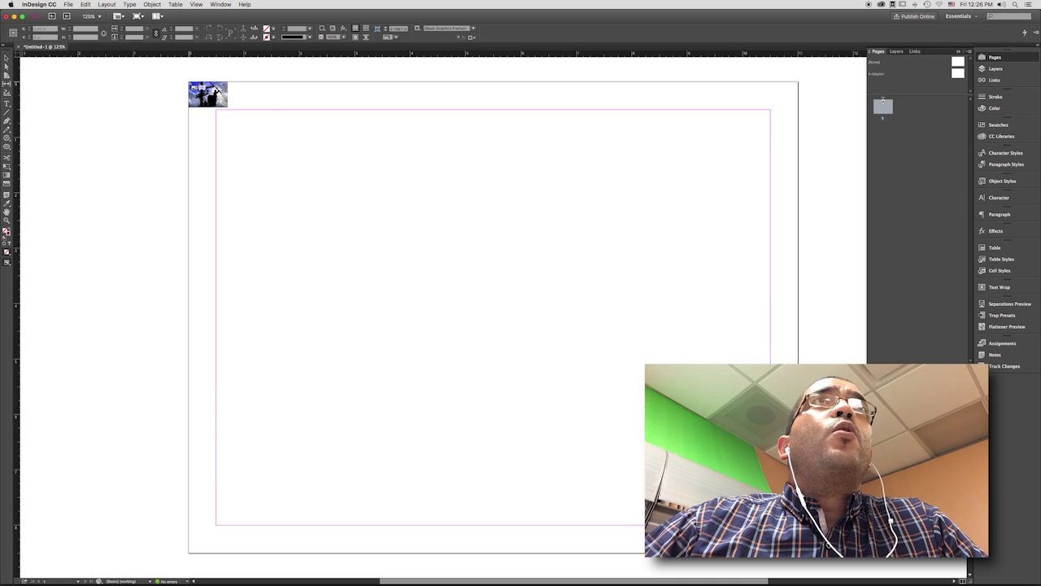
Draw out a placement frame from the page's upper-left corner and divide it into five rows.
drag(190, 83, 504, 291)
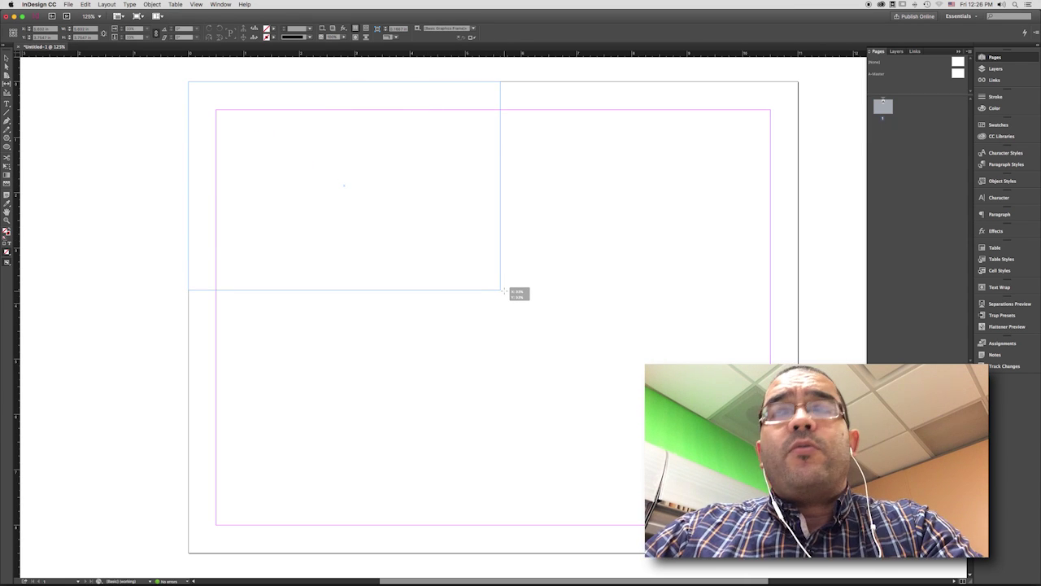
drag(504, 290, 505, 291)
key(Up)
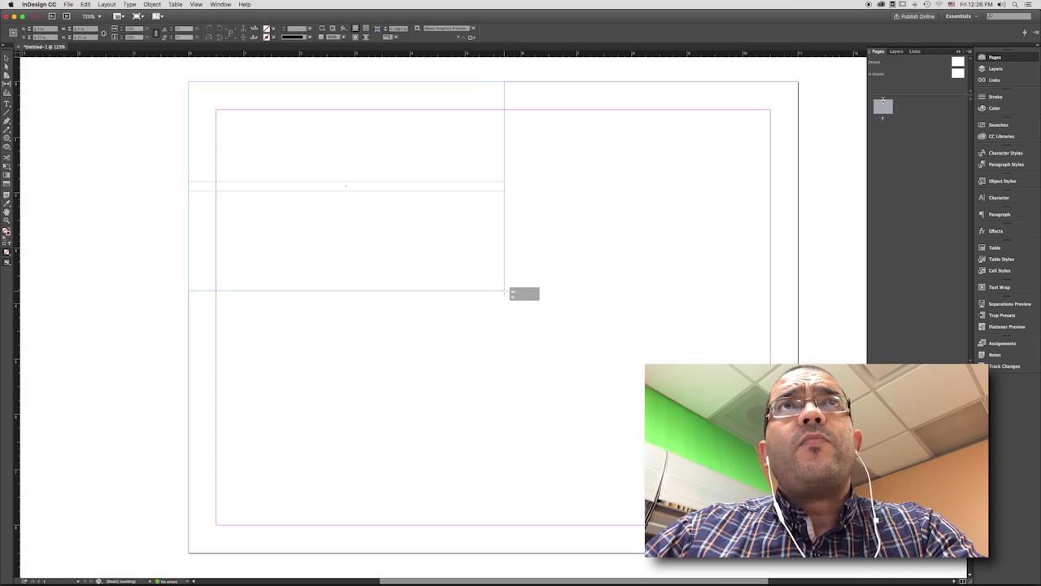
drag(504, 291, 554, 479)
key(Up)
key(Up)
drag(499, 480, 468, 403)
key(Up)
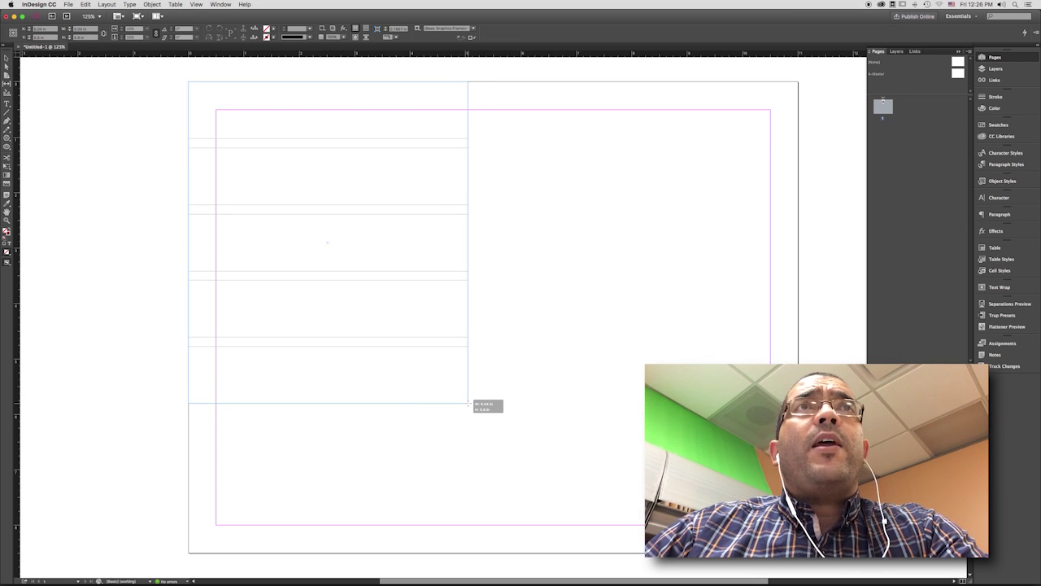
Increase the placement grid to ten rows and reshape it to about 3.9 by 7 in.
key(Up)
drag(468, 403, 403, 468)
key(Up)
key(Up)
key(Up)
key(Up)
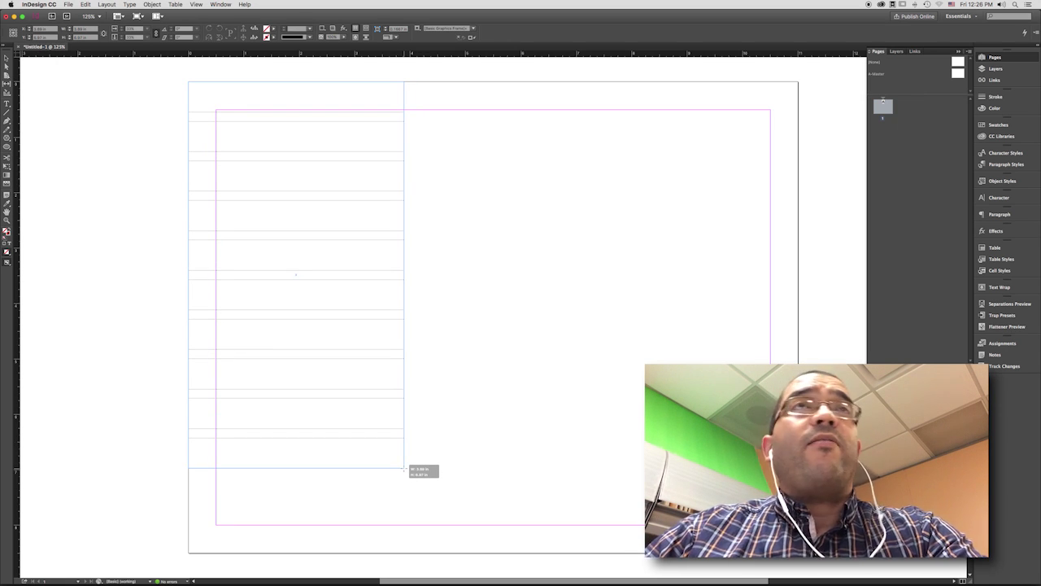
Divide the placement grid into ten columns and widen it to about 8.7 by 7.4 in.
key(Right)
drag(403, 467, 672, 489)
key(Right)
key(Right)
key(Right)
key(Right)
key(Right)
key(Right)
key(Right)
key(Right)
key(Right)
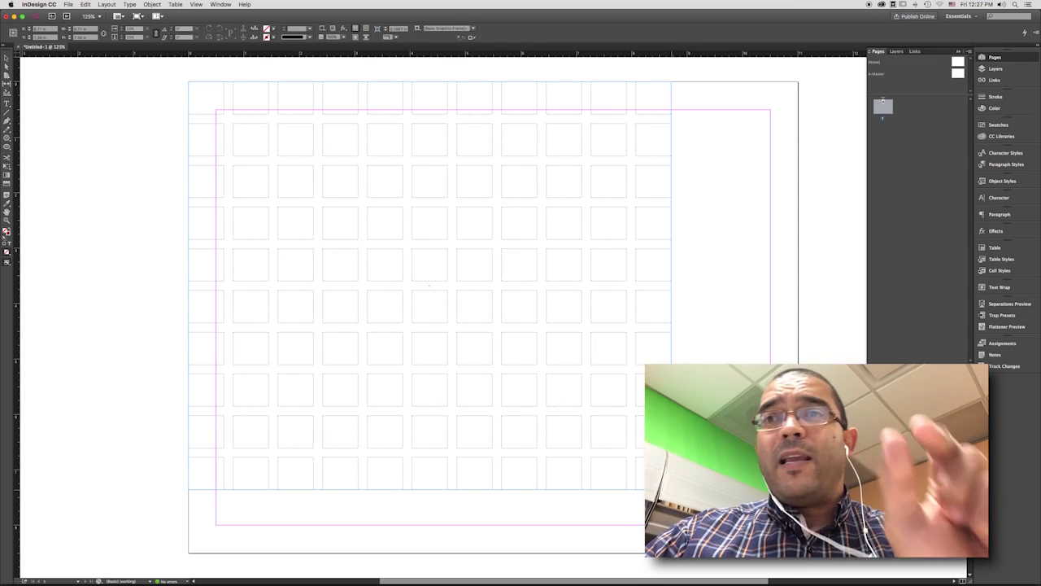
drag(672, 489, 672, 489)
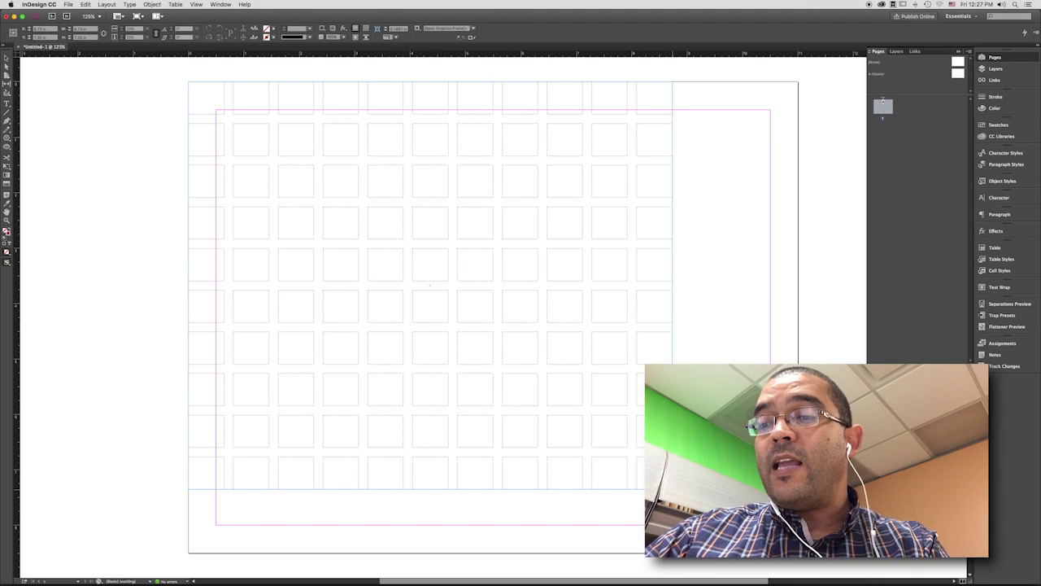
key(Left)
Reduce the spacing between the grid's columns to zero.
key(super+Left)
key(super+Left)
key(super+Left)
key(super+Left)
key(super+Left)
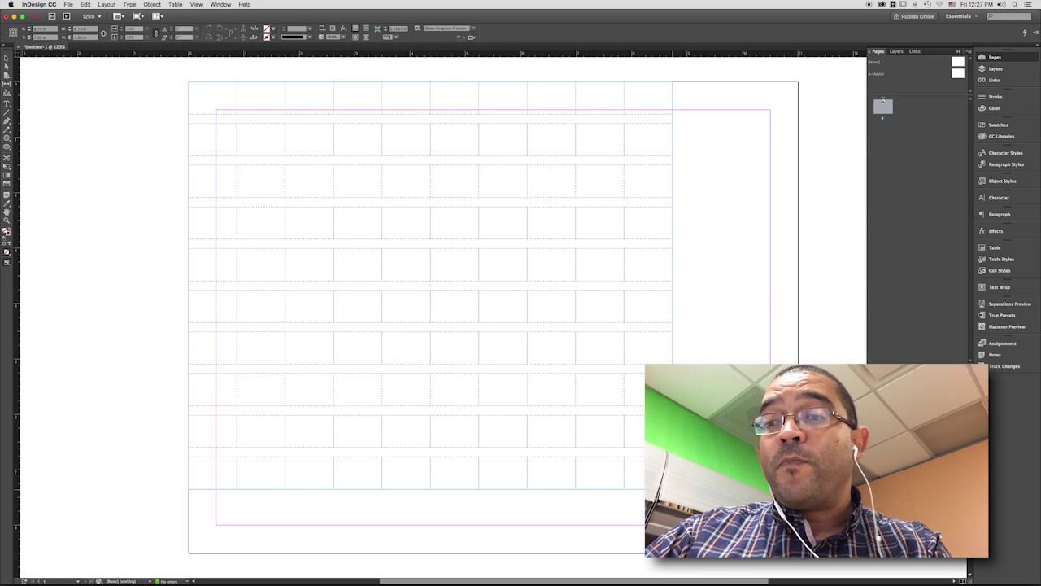
Reduce the spacing between the grid's rows to zero.
key(super+Down)
key(super+Down)
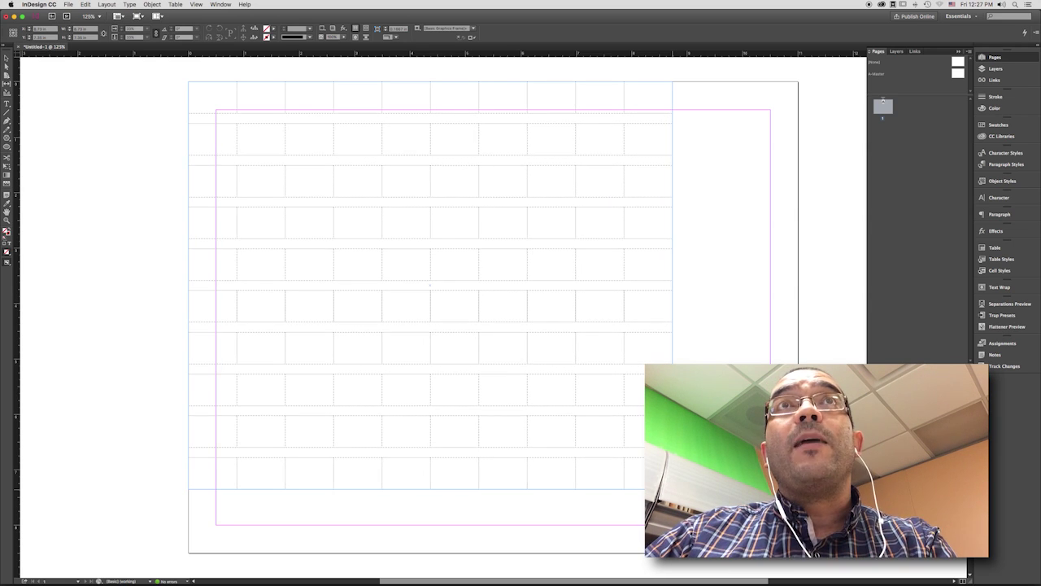
key(super+Down)
key(super+Down)
key(super+Down)
key(super+Down)
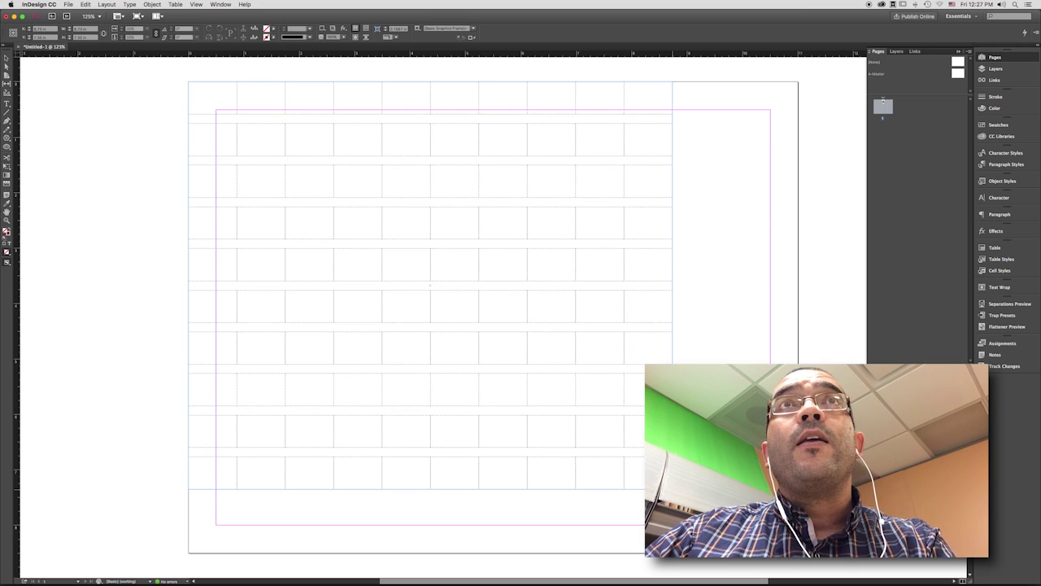
key(super+Down)
key(super+Down)
key(super+Down)
key(super+Down)
key(super+Down)
key(super+Down)
key(super+Down)
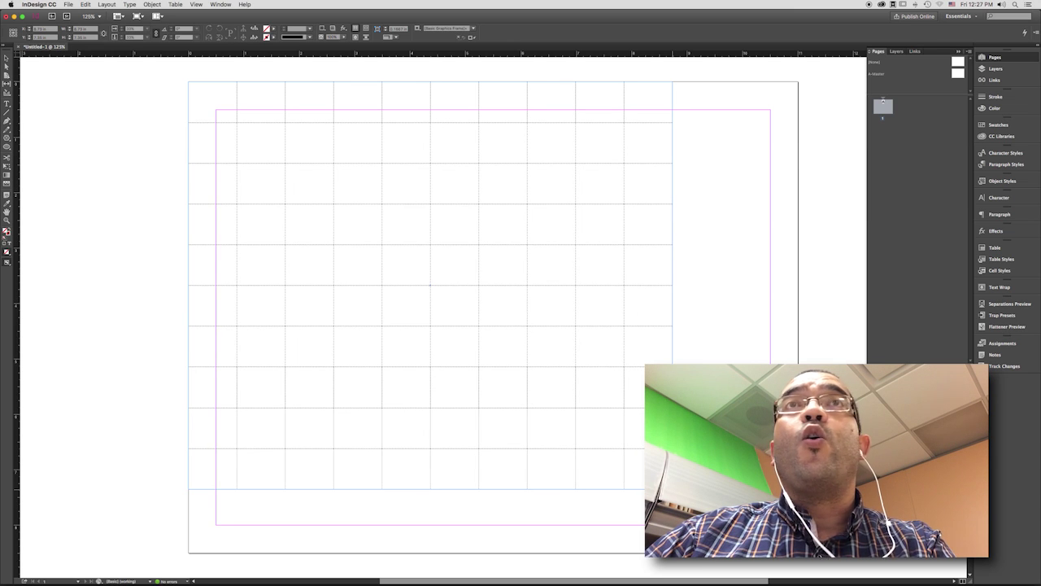
Extend the ten-by-ten placement grid to the page's lower-right corner so it covers the whole page, and place the images.
drag(672, 489, 695, 487)
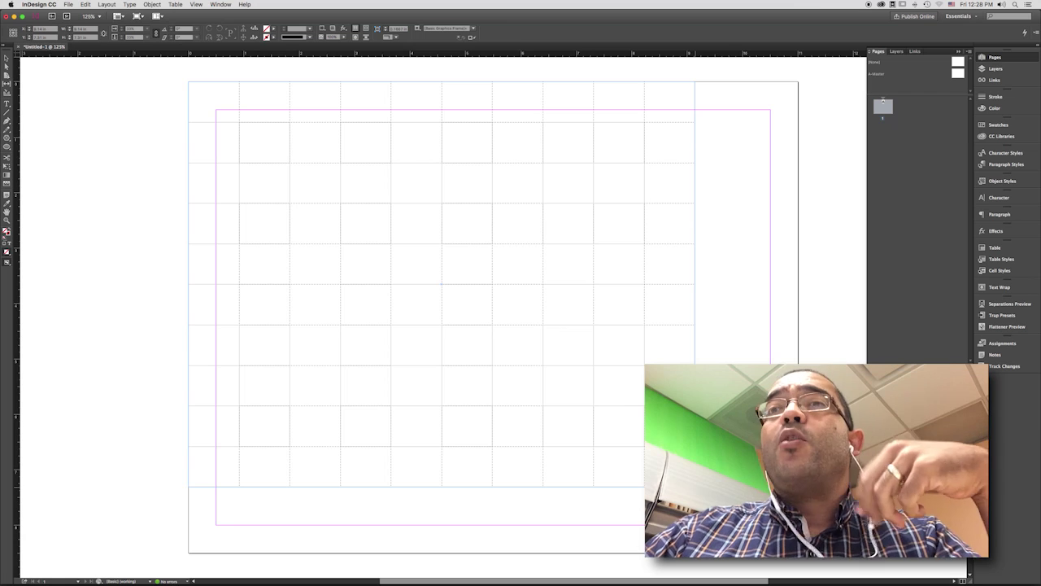
drag(695, 487, 799, 553)
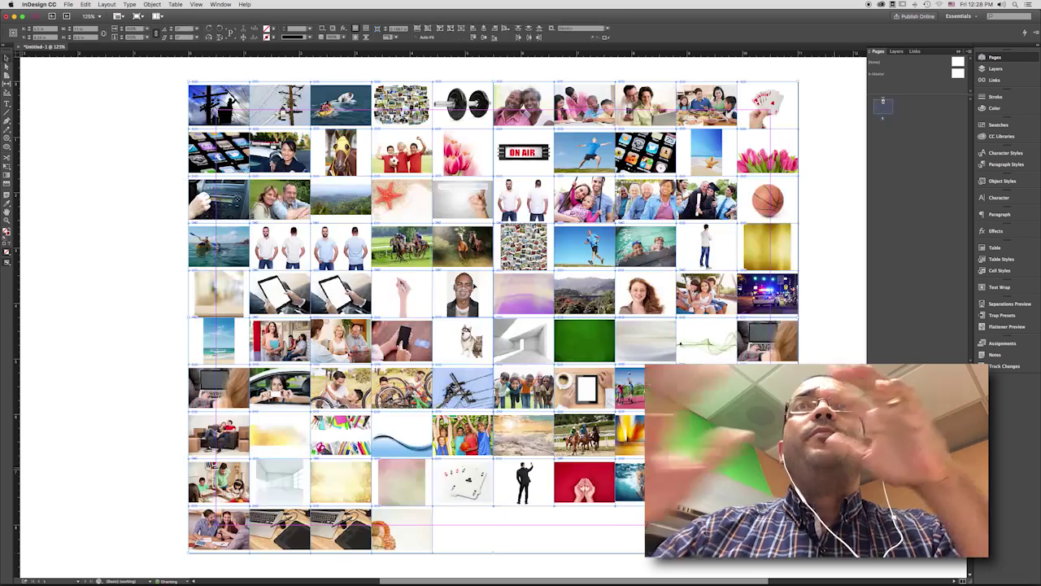
Turn on Auto-Fit for all the placed images, fill their frames proportionally and deselect them.
click(534, 333)
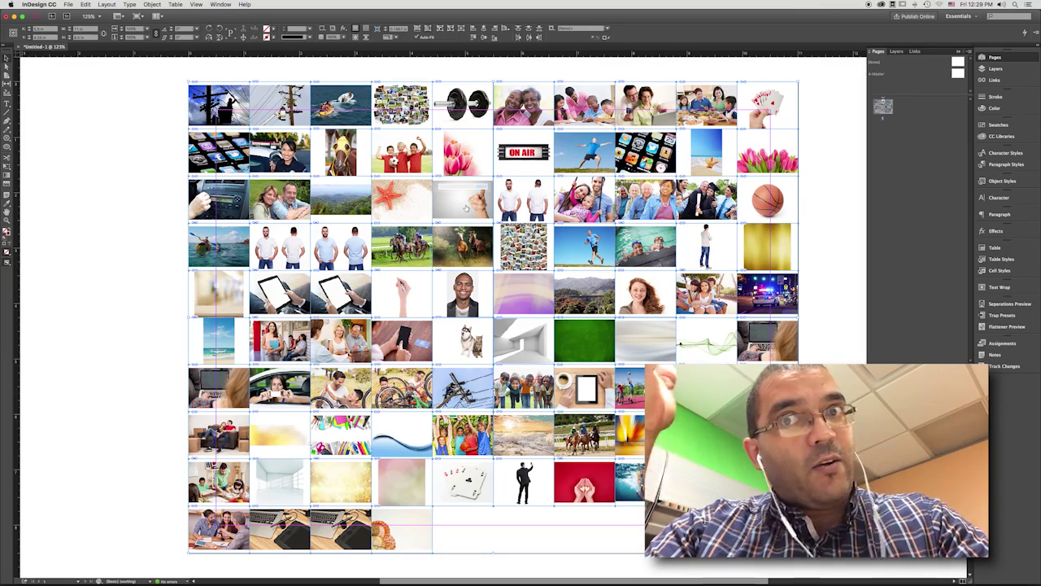
key(super+alt+shift+c)
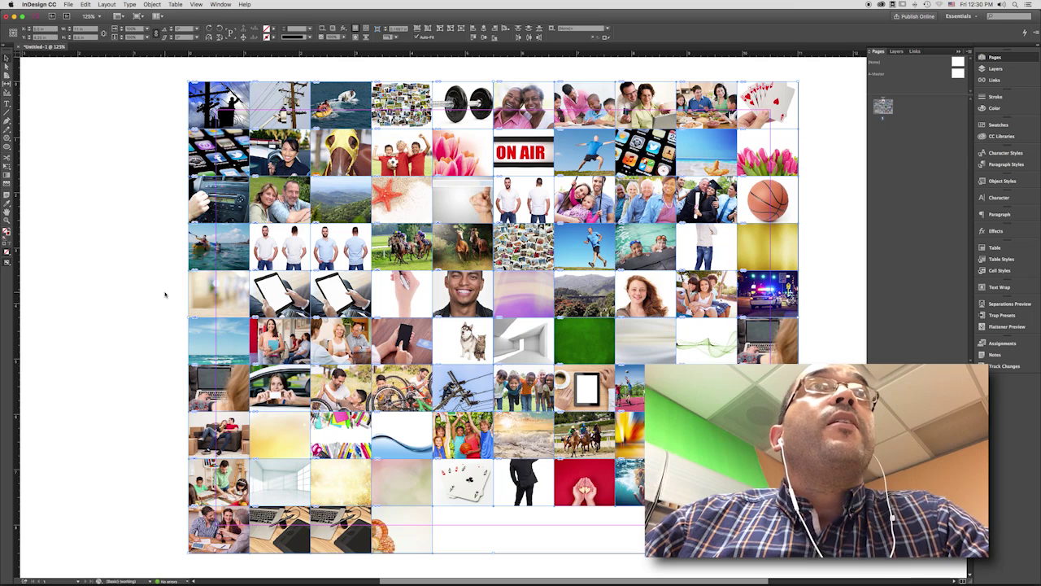
click(164, 294)
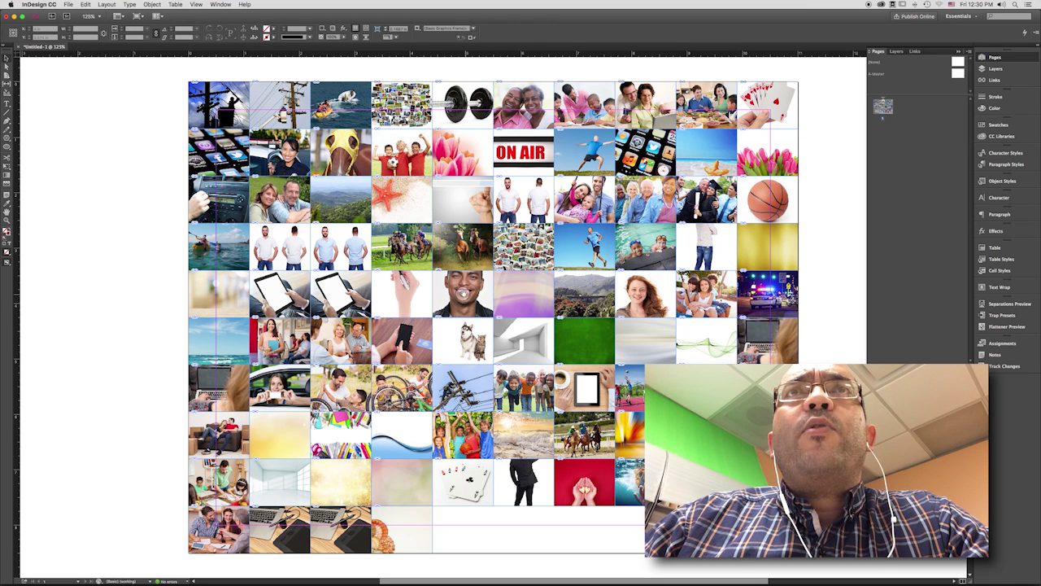
Lower the smiling man's photo within its frame, and enlarge the dog-and-cat photo below it and shift it slightly left within its frame.
click(463, 293)
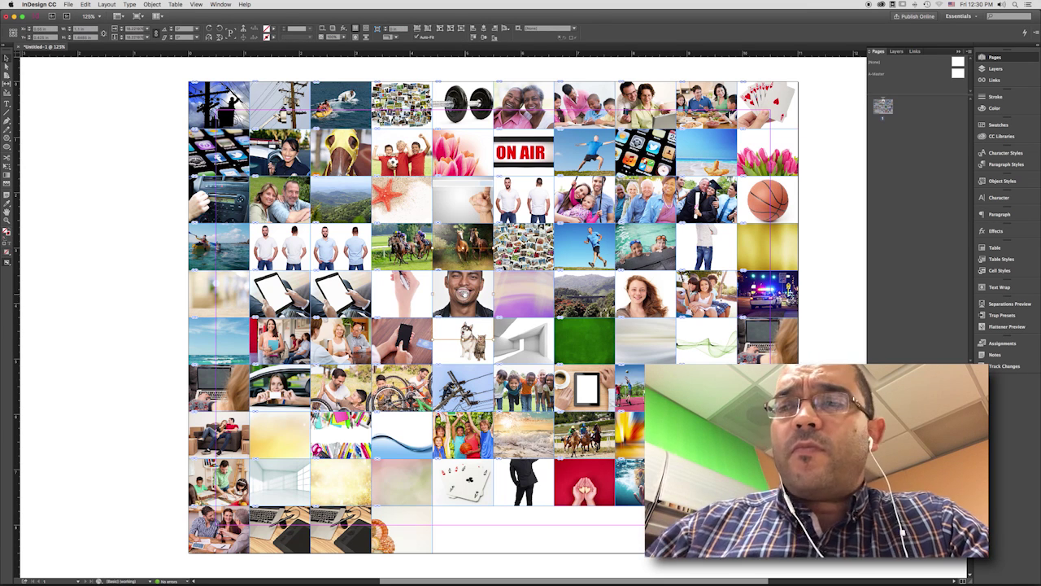
drag(456, 339, 455, 350)
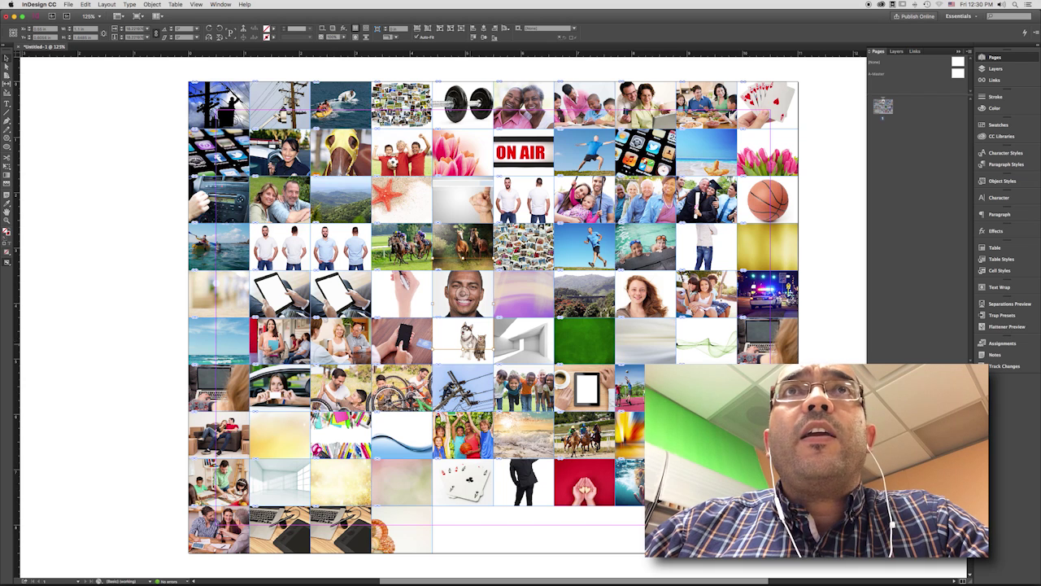
click(477, 355)
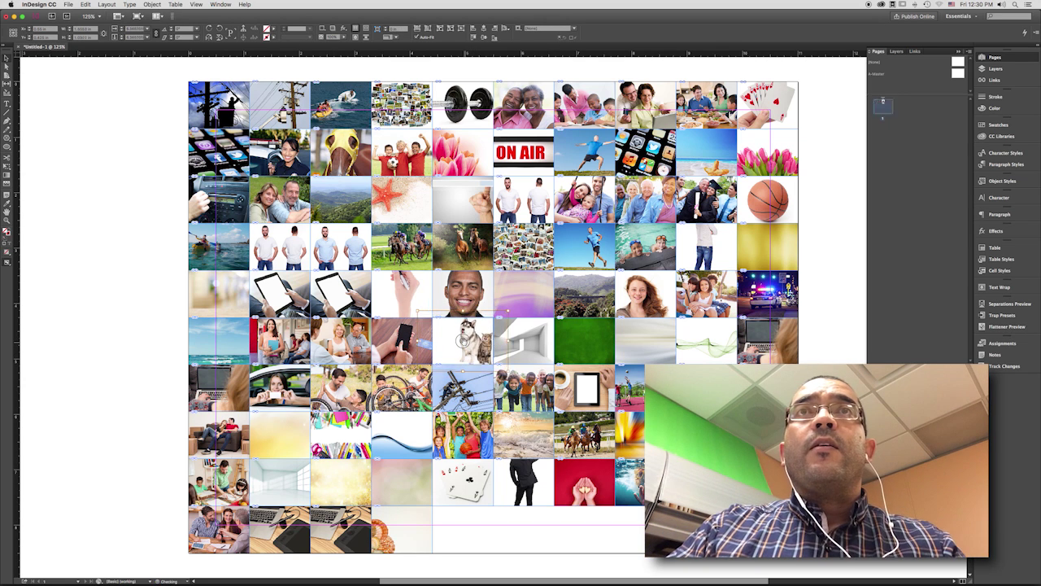
drag(477, 342, 465, 342)
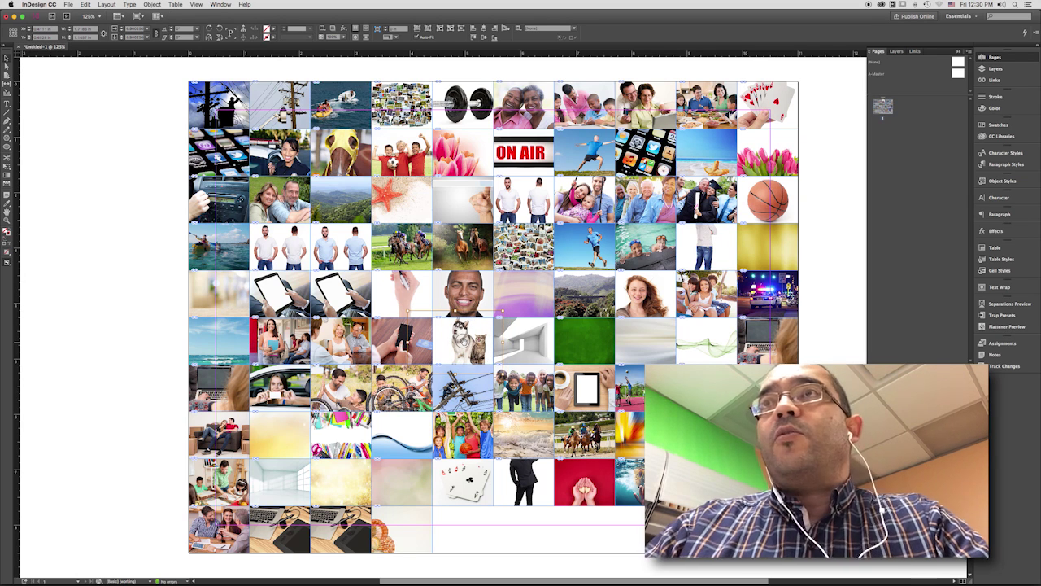
Deselect everything and preview the page without guides and frame edges.
key(super+shift+a)
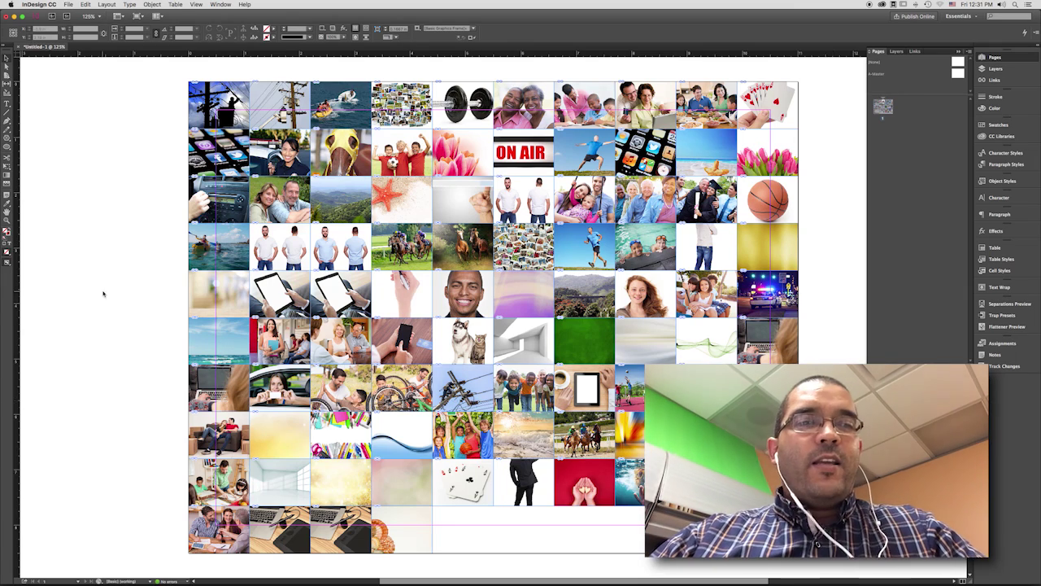
key(w)
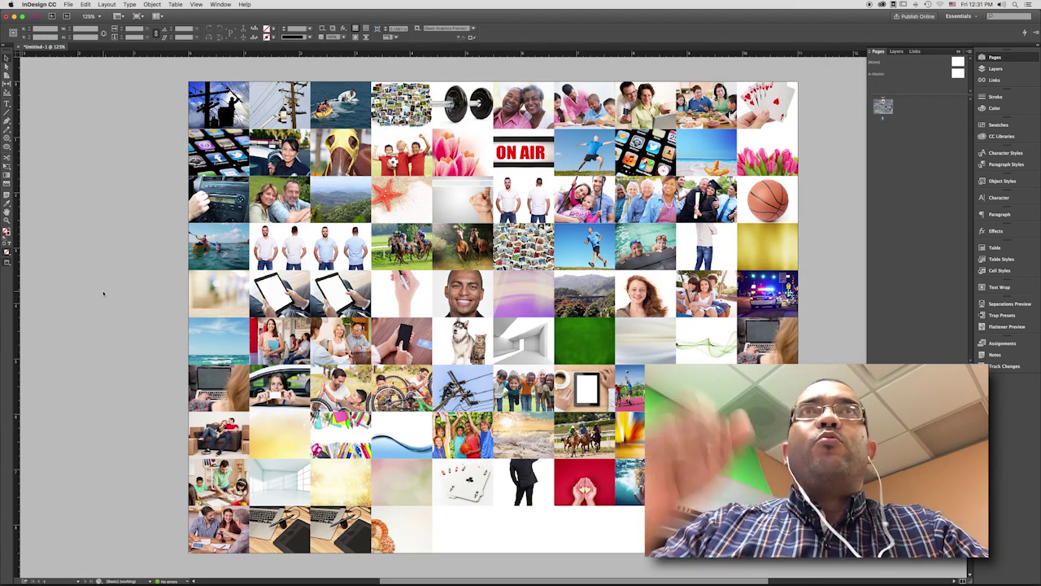